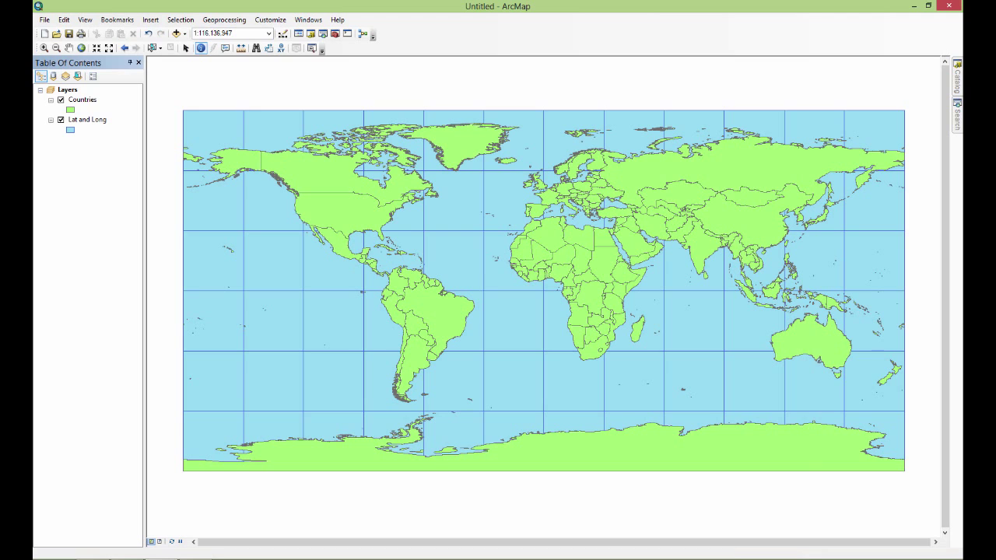
- Save the current world map document to the Desktop under the name World_Map
click(44, 20)
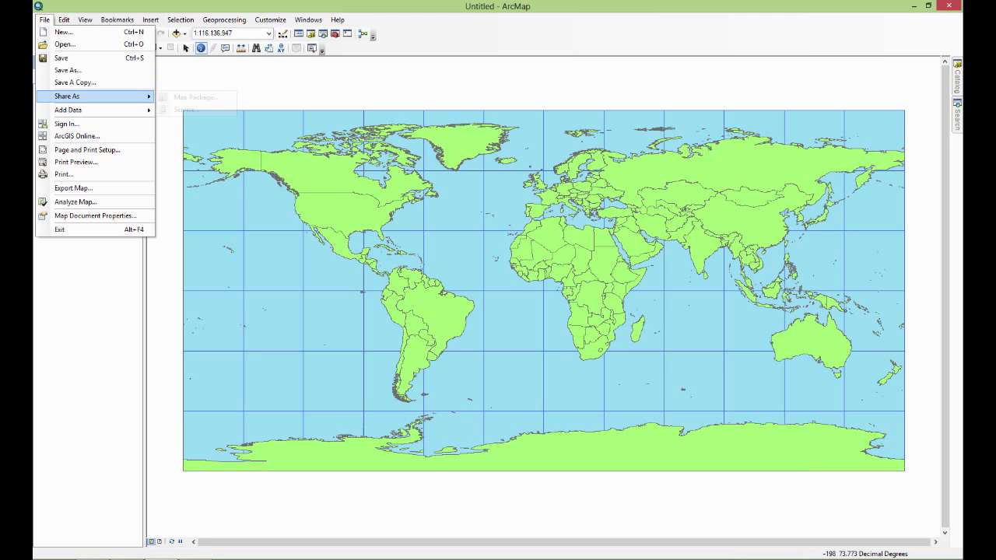
click(62, 58)
click(320, 237)
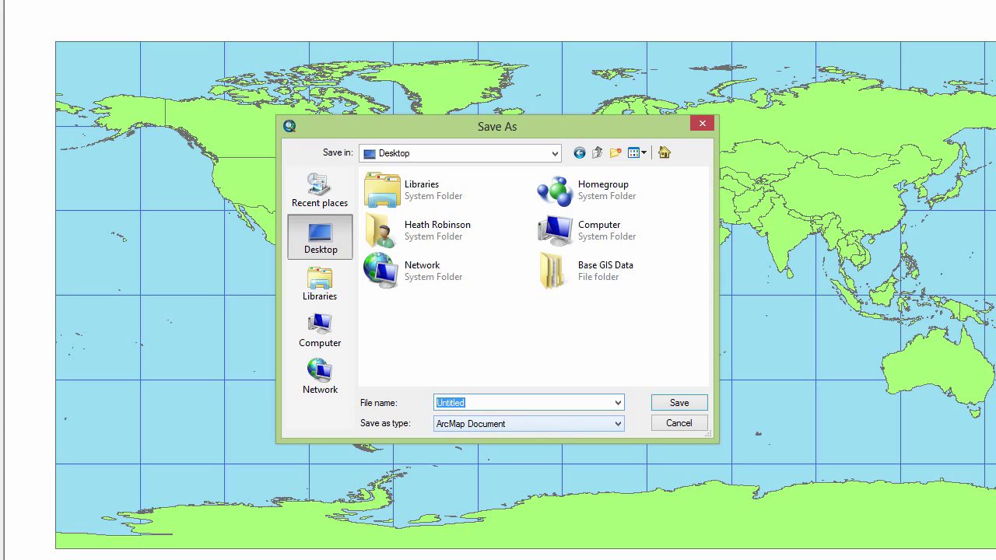
text(World_Map)
key(Return)
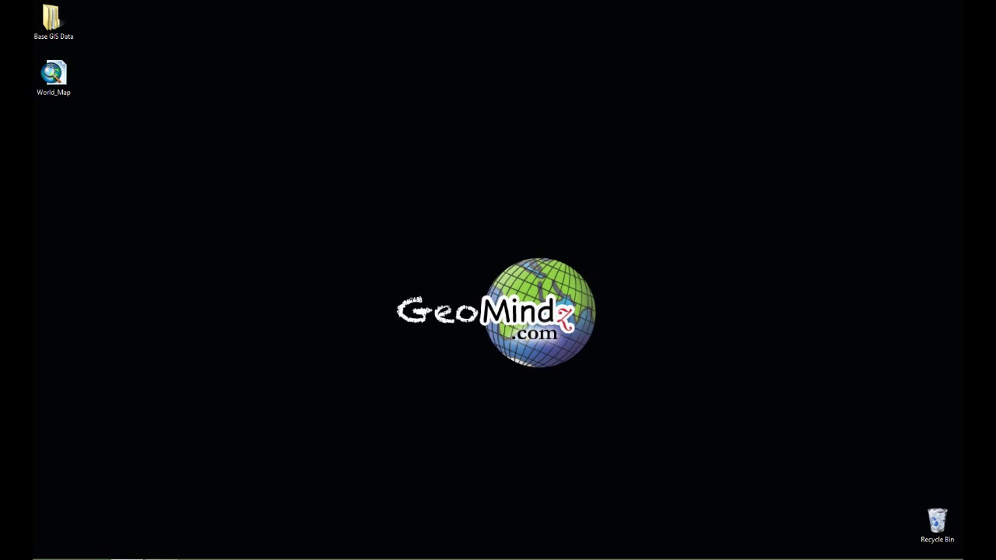
drag(53, 73, 516, 131)
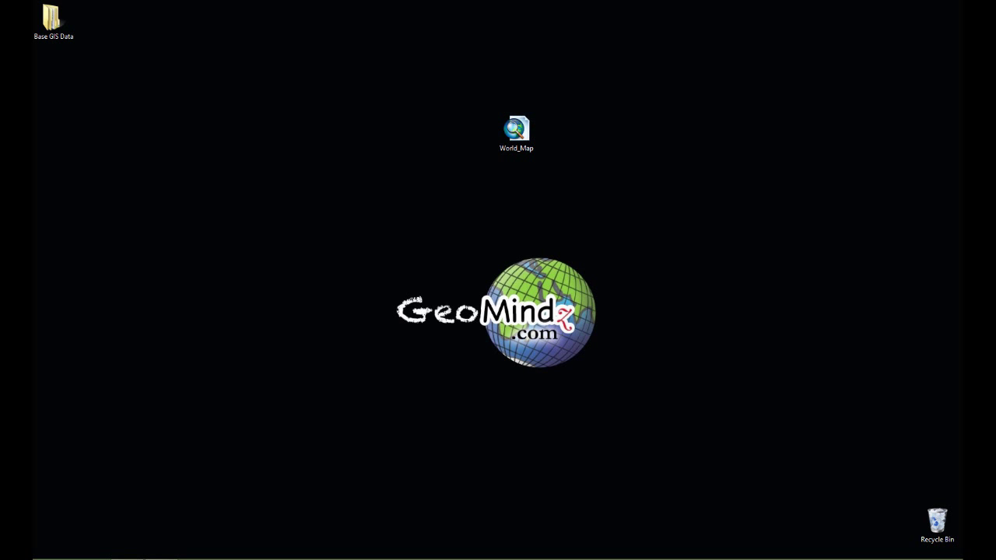
drag(516, 131, 53, 74)
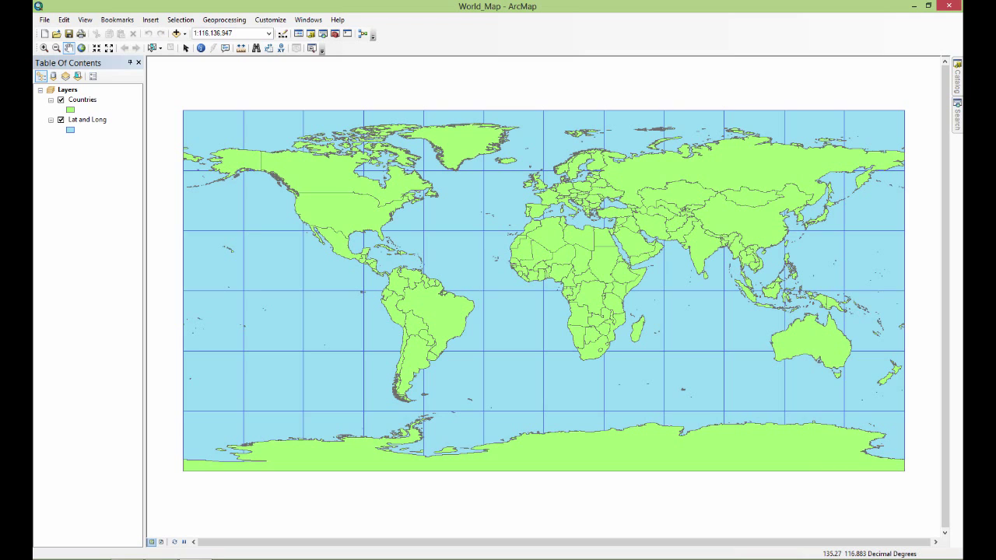
- Close the World_Map document and exit ArcMap
click(949, 5)
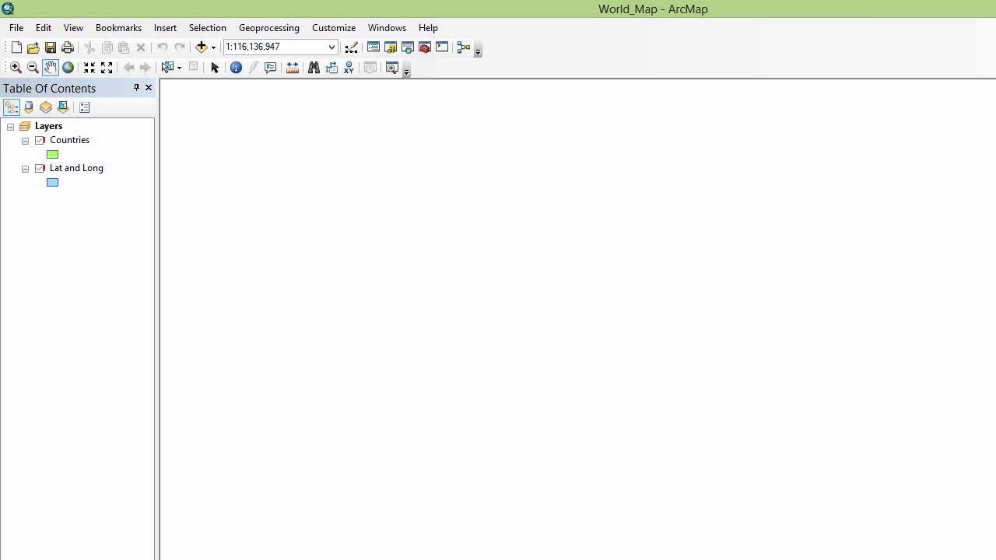
click(69, 140)
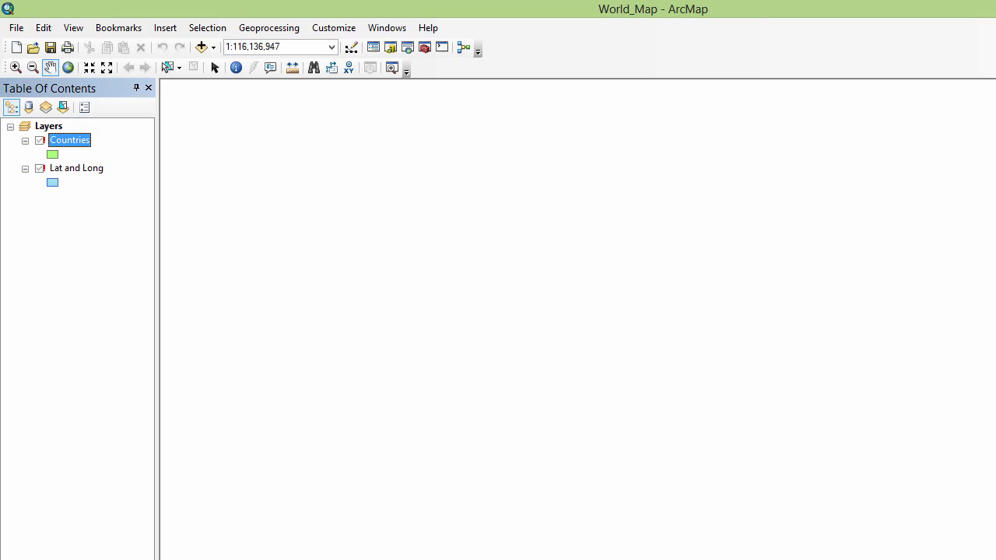
right_click(69, 140)
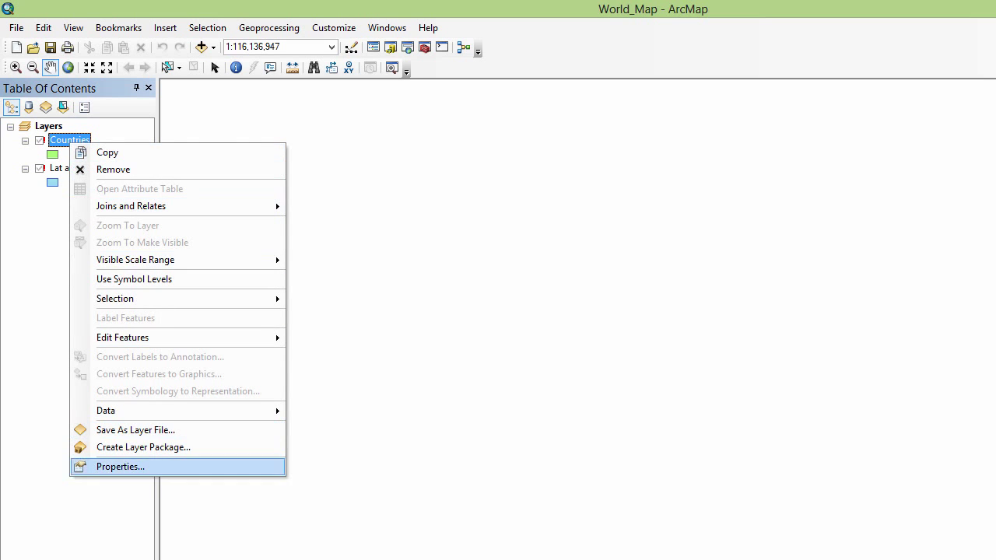
click(101, 467)
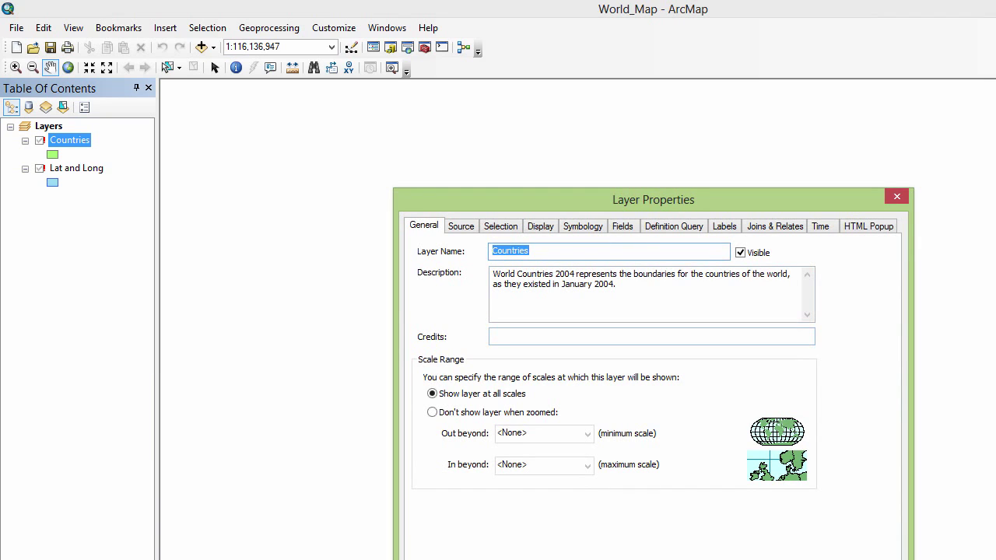
key(ctrl+Tab)
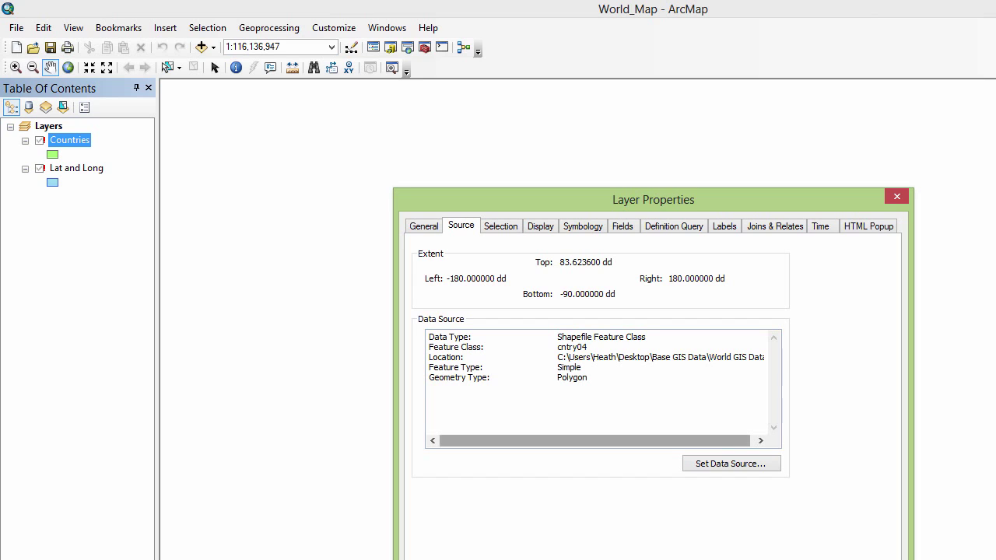
drag(595, 441, 600, 440)
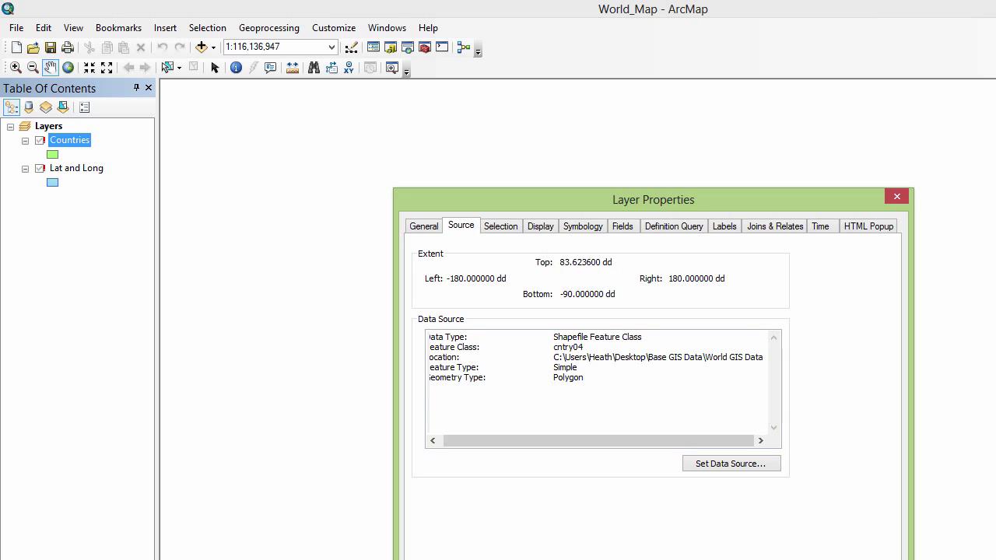
key(Escape)
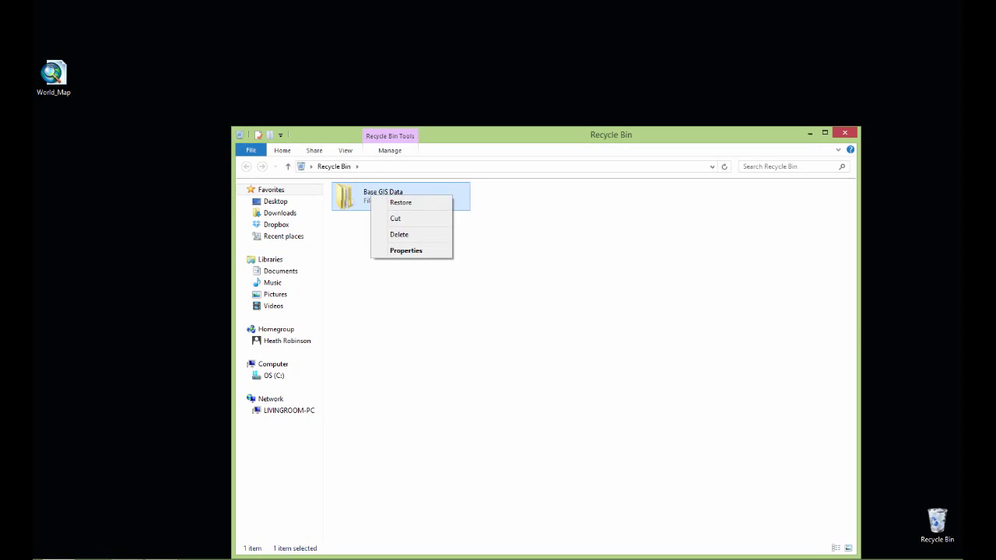
- Restore the Base GIS Data folder from the Recycle Bin to the desktop
click(400, 202)
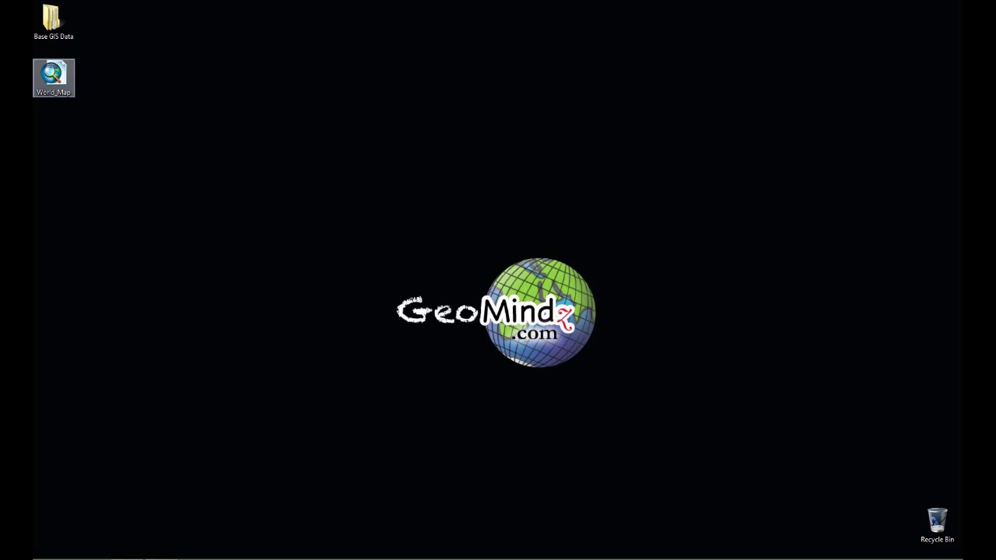
- Reopen the World_Map project from its desktop icon
double_click(54, 78)
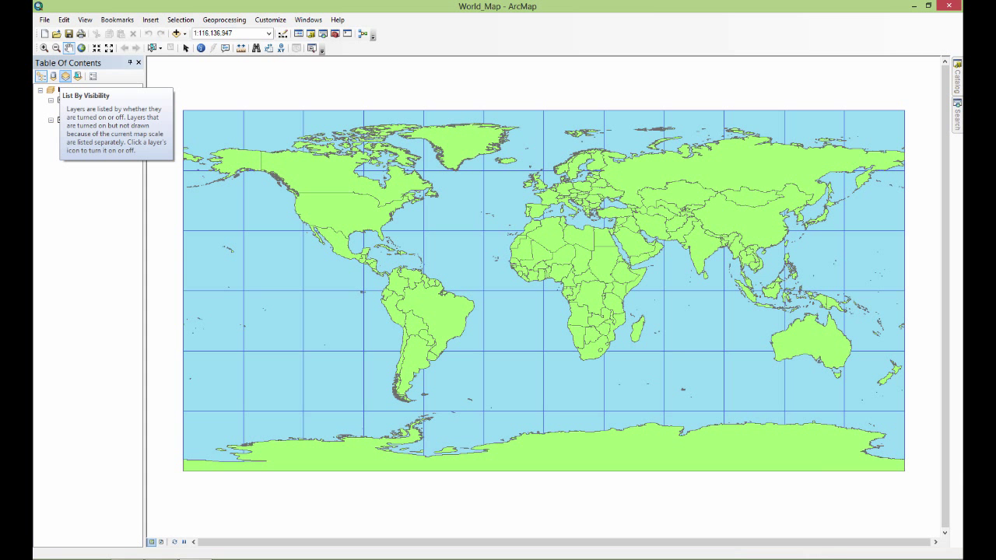